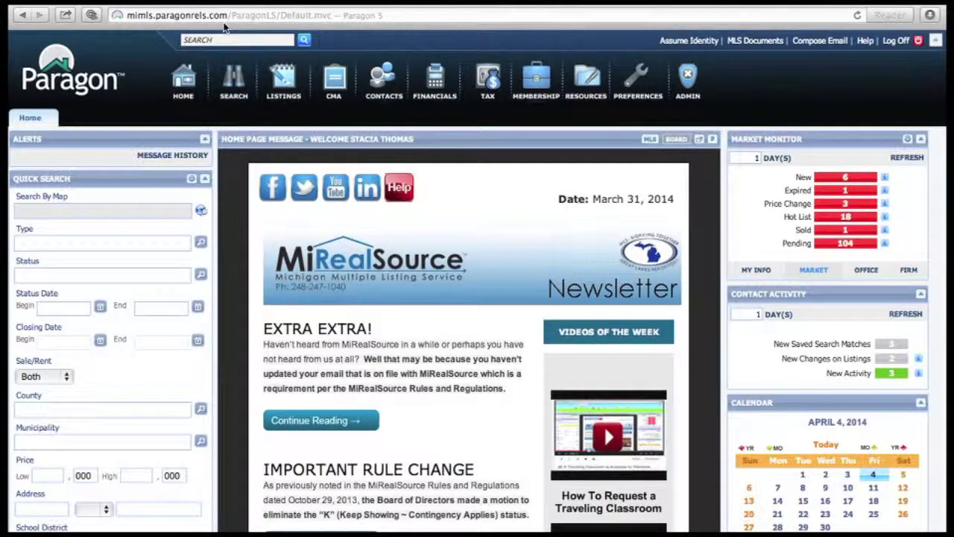
# Quick-search for 'hogwart' to bring up the report for the 1234 Hogwarts listing, MLS 31087555.
pyautogui.click(213, 40)
pyautogui.write('hogwa')
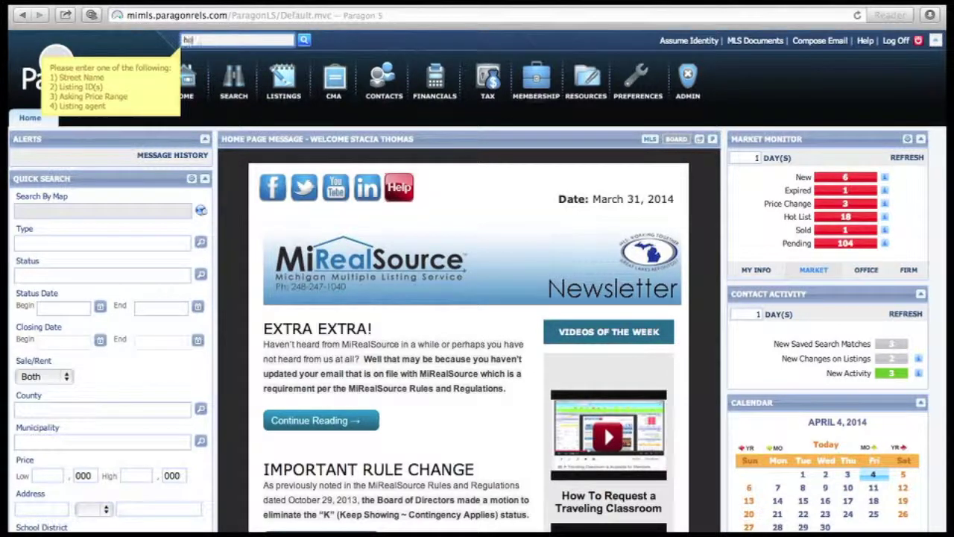
pyautogui.write('rt')
pyautogui.press('Return')
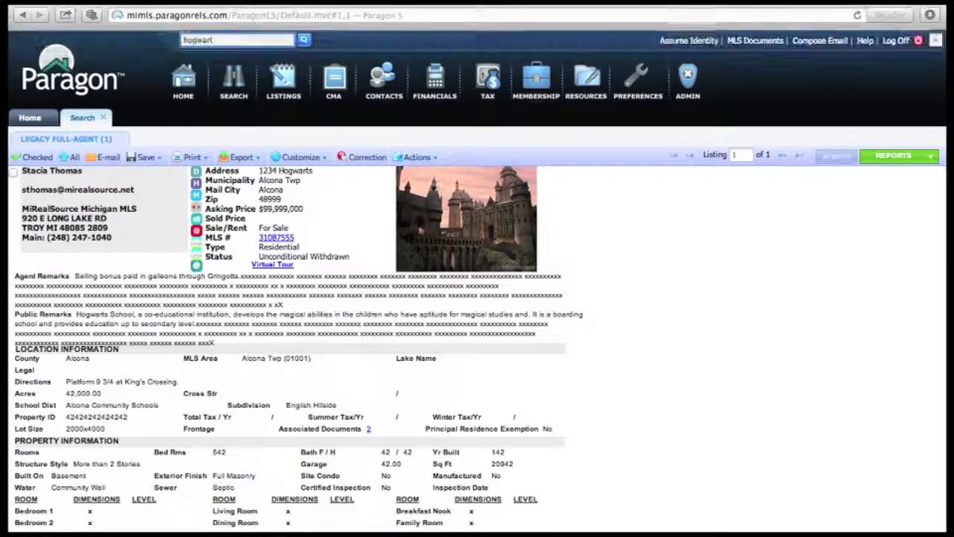
pyautogui.click(418, 158)
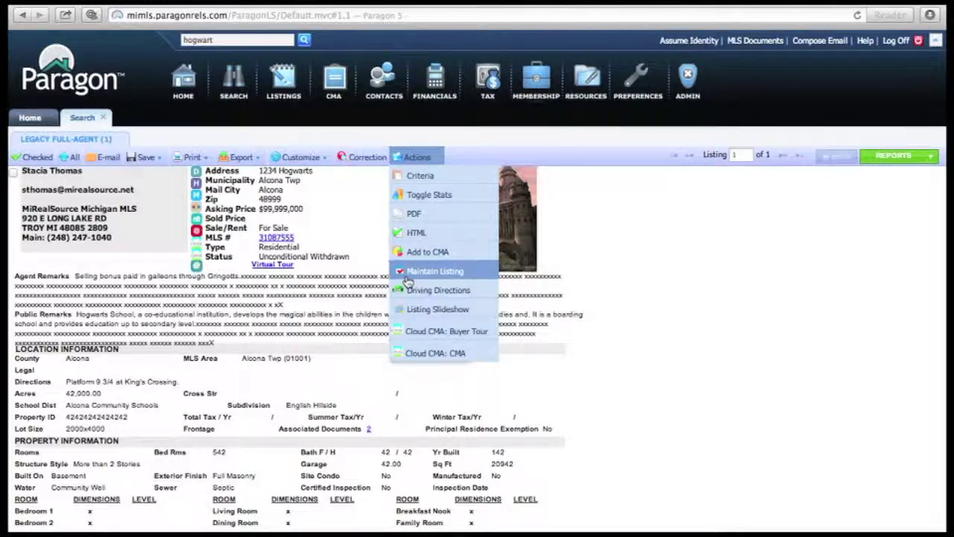
# Open listing 31087555 with Maintain Listing to show its row in the Listings table.
pyautogui.click(408, 272)
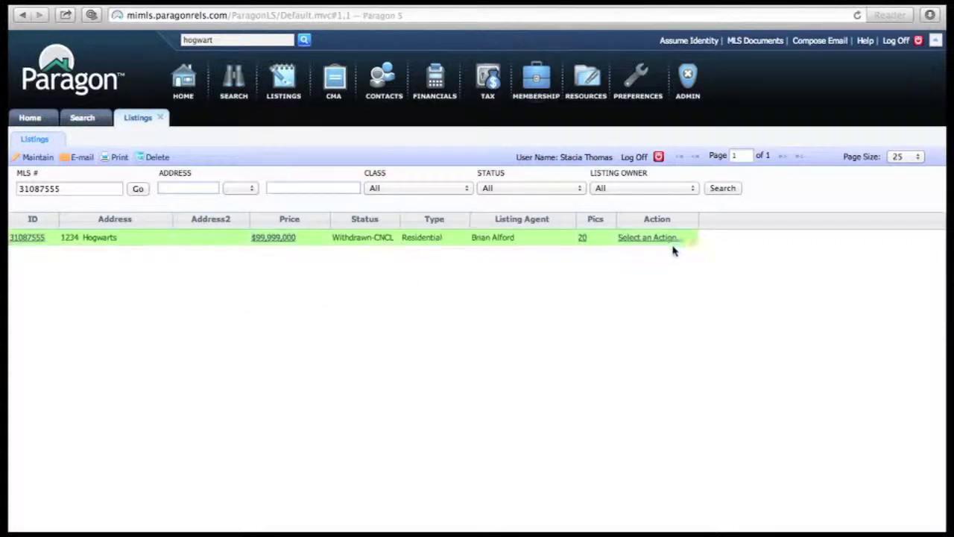
# Use Copy/Clone Listing on the Hogwarts row to open a prefilled copy form.
pyautogui.click(647, 238)
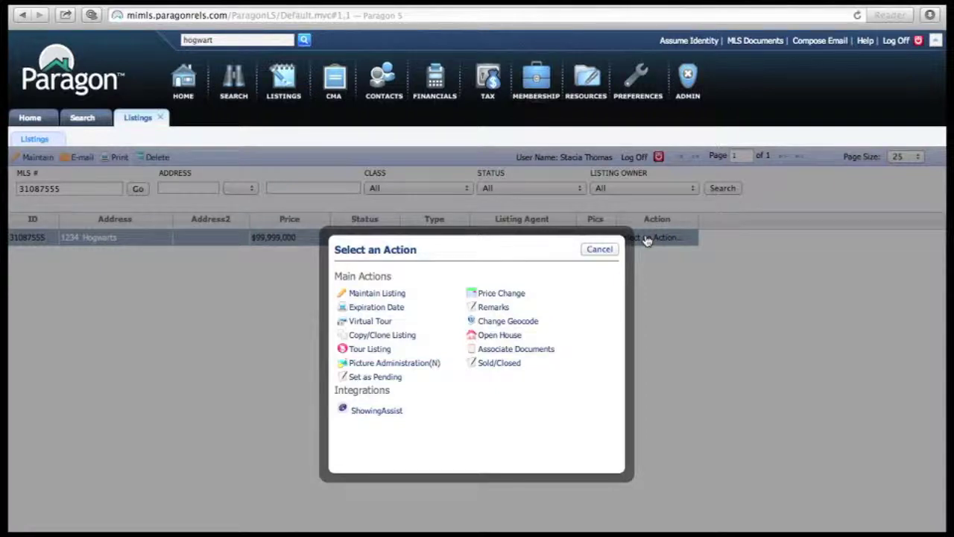
pyautogui.click(352, 335)
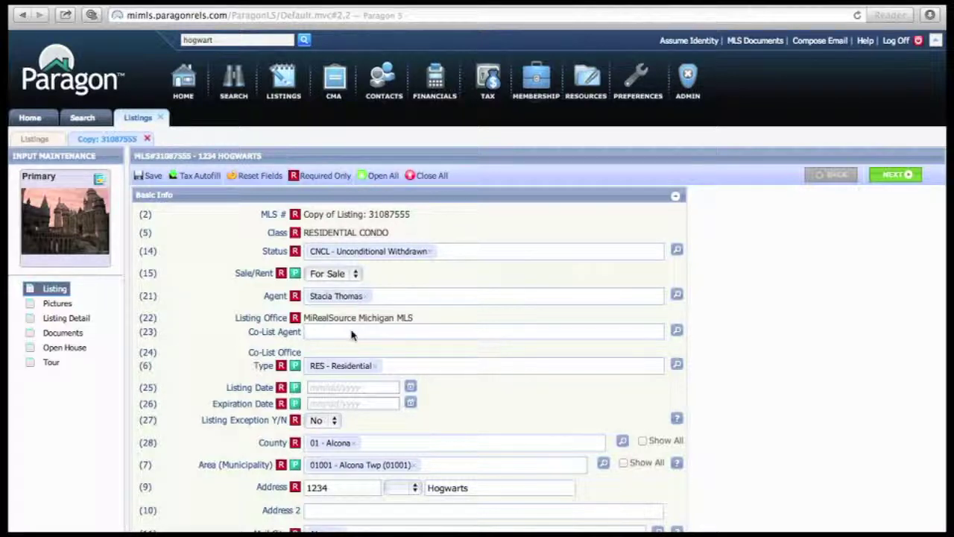
# Set the copy's Listing Date to 04/04/2014 and Expiration Date to 04/05/2014.
pyautogui.click(325, 386)
pyautogui.write('04/')
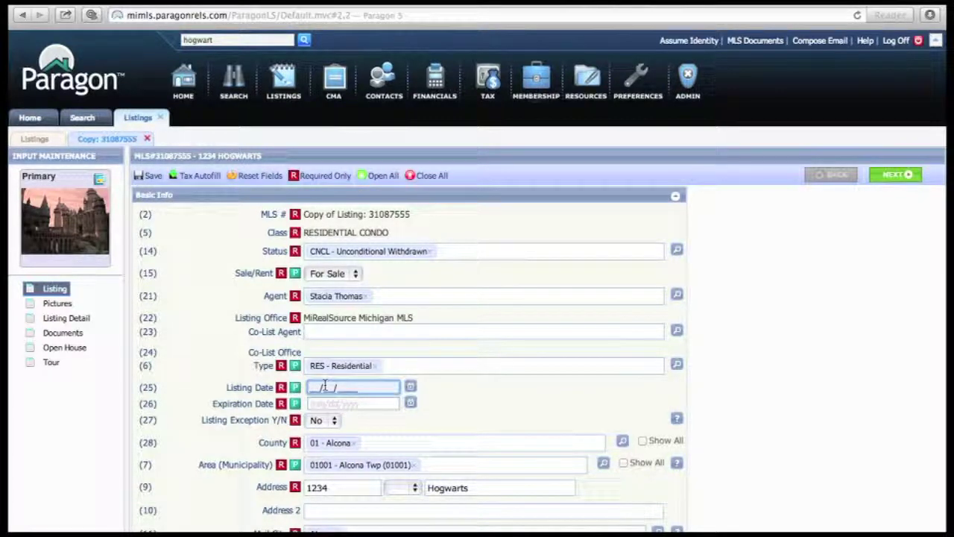
pyautogui.write('04/2014')
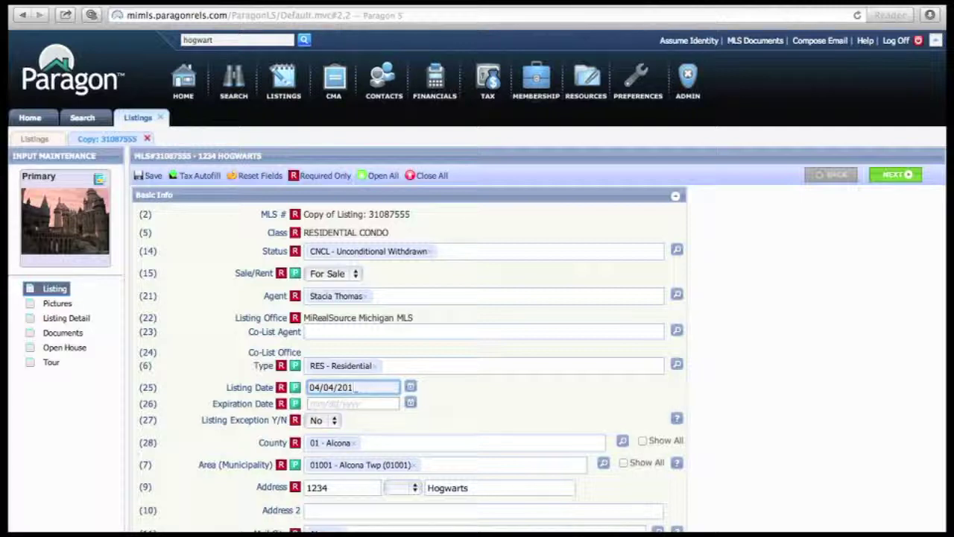
pyautogui.click(336, 403)
pyautogui.write('04/')
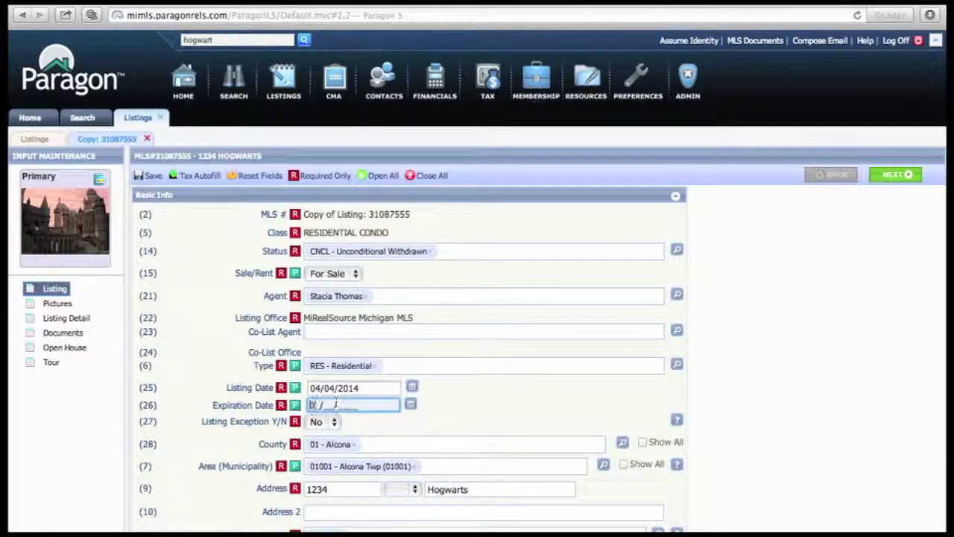
pyautogui.write('05/')
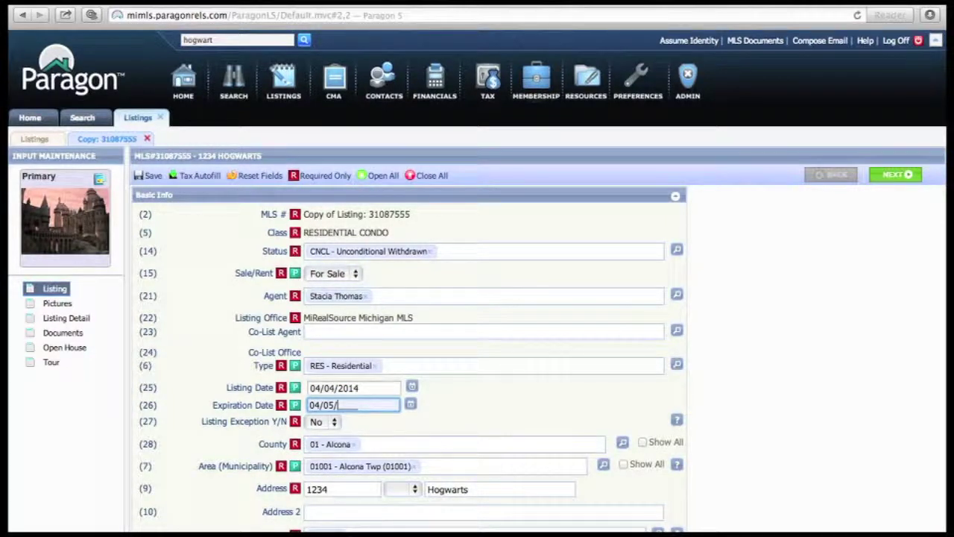
pyautogui.write('2014')
pyautogui.click(149, 175)
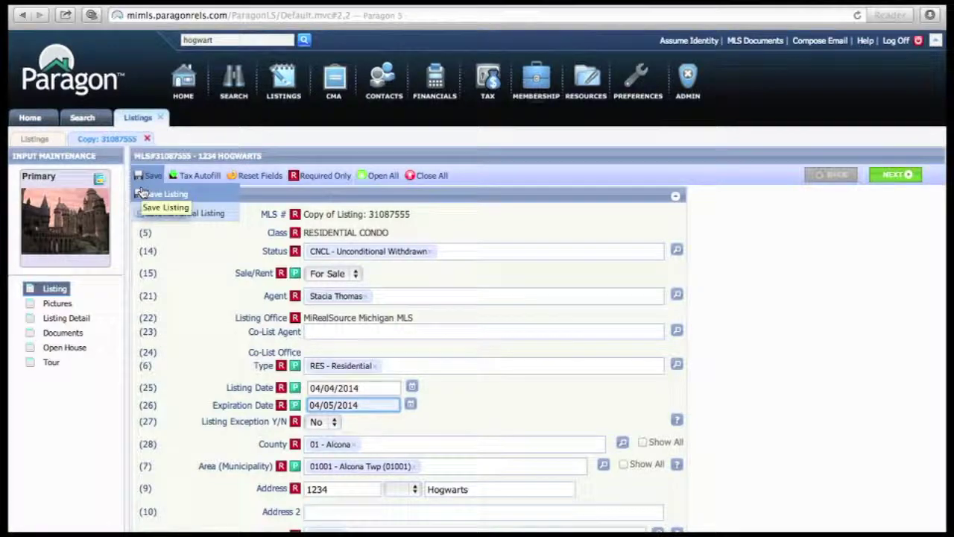
# Save the copied listing, accepting both validation warnings, creating listing 31187056.
pyautogui.click(141, 193)
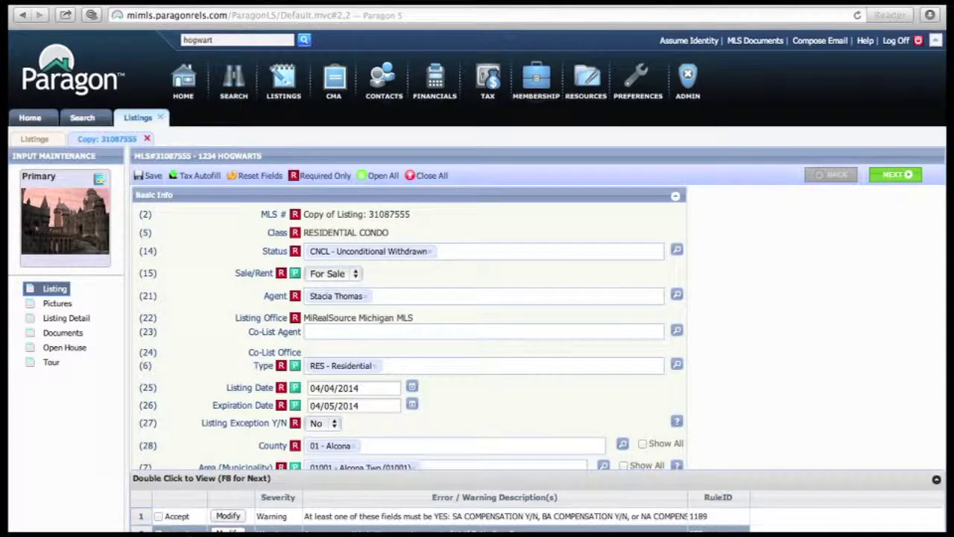
pyautogui.click(158, 516)
pyautogui.click(159, 530)
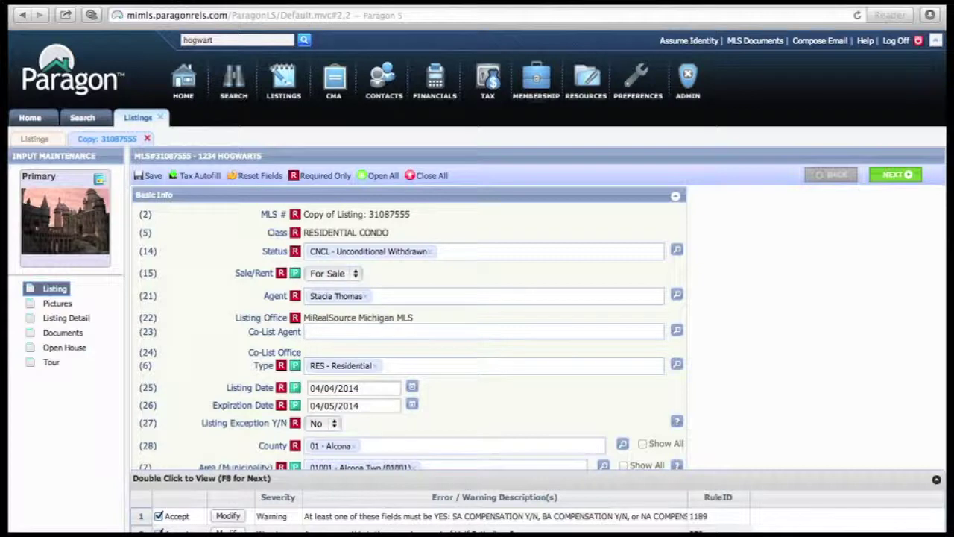
pyautogui.click(147, 175)
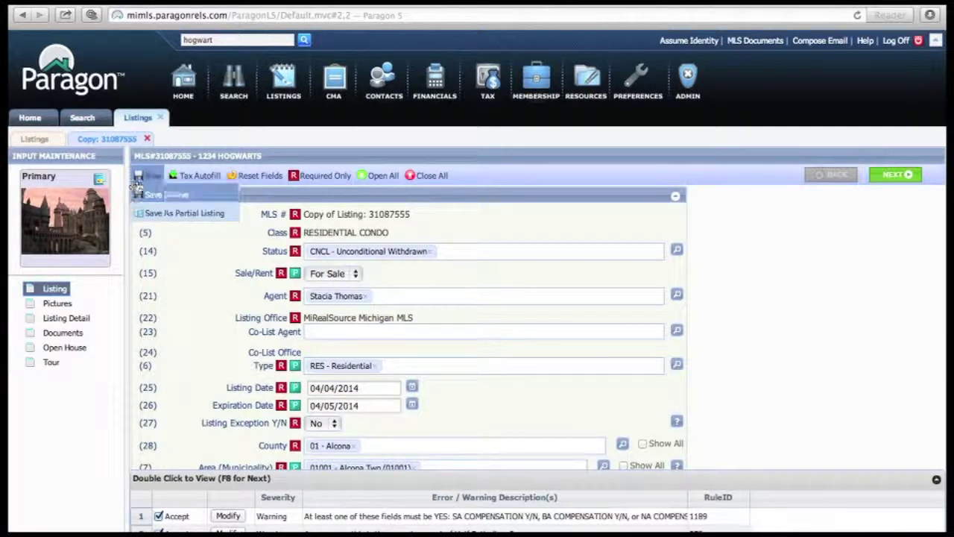
pyautogui.click(149, 195)
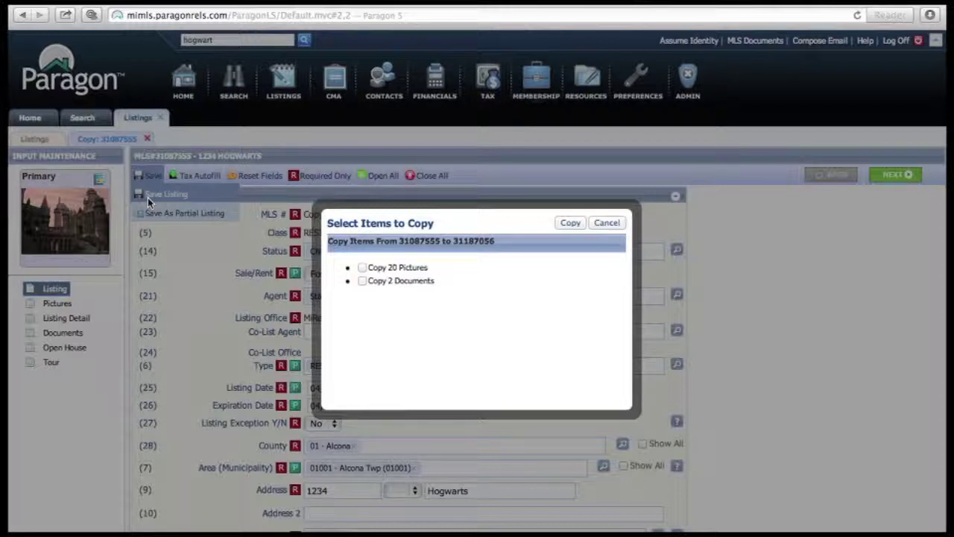
# Copy the 20 pictures and 2 documents into listing 31187056 and dismiss the success message.
pyautogui.click(363, 268)
pyautogui.click(363, 280)
pyautogui.click(570, 223)
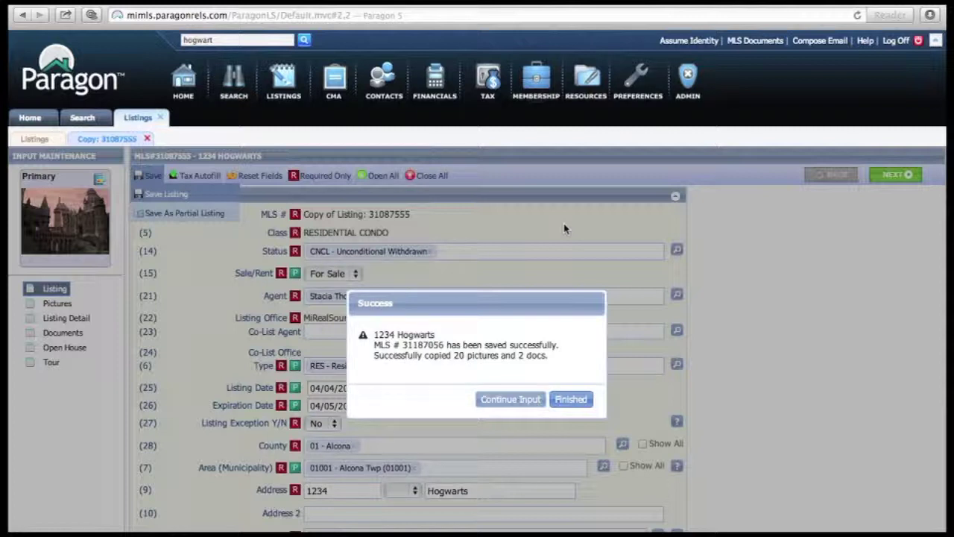
pyautogui.click(560, 399)
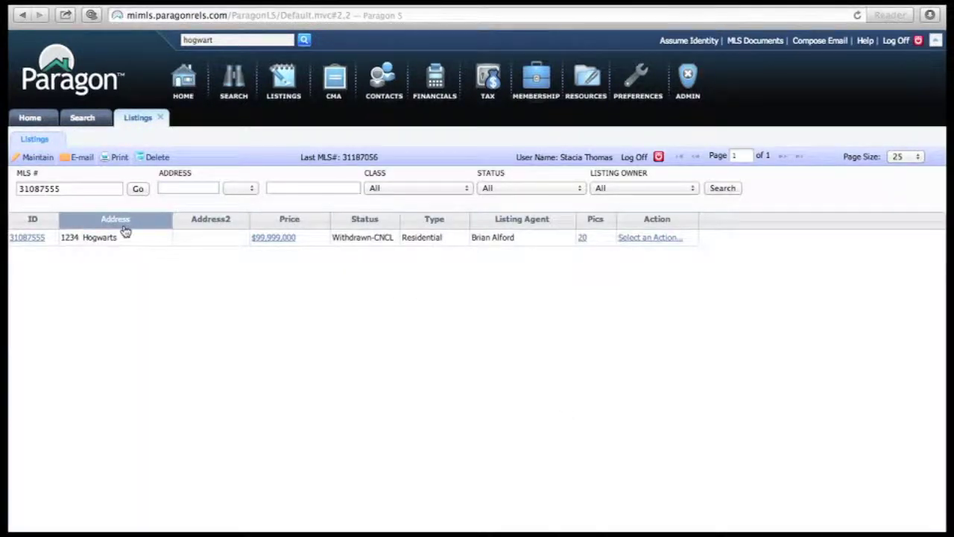
# Rerun the hogwart quick search to list both Hogwarts listings, 31187056 and 31087555.
pyautogui.click(232, 41)
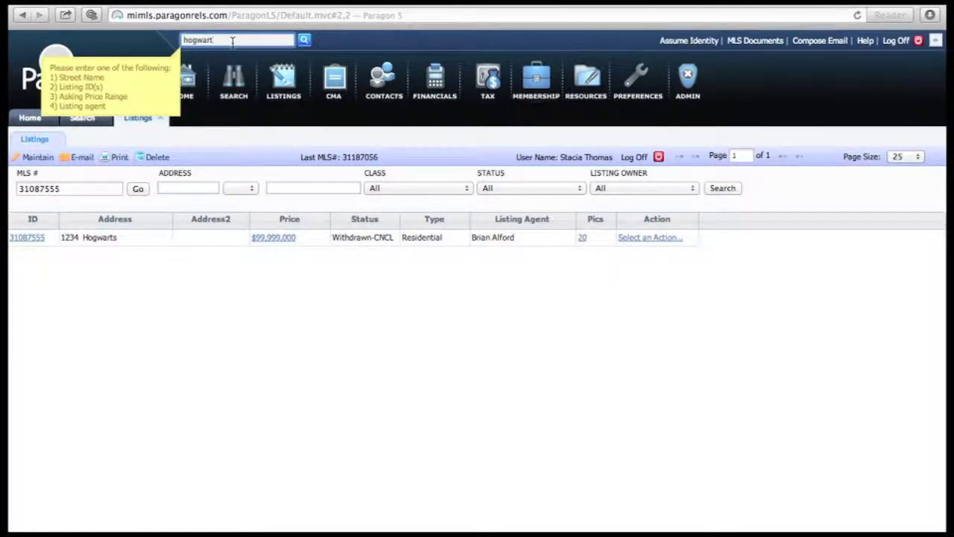
pyautogui.press('Return')
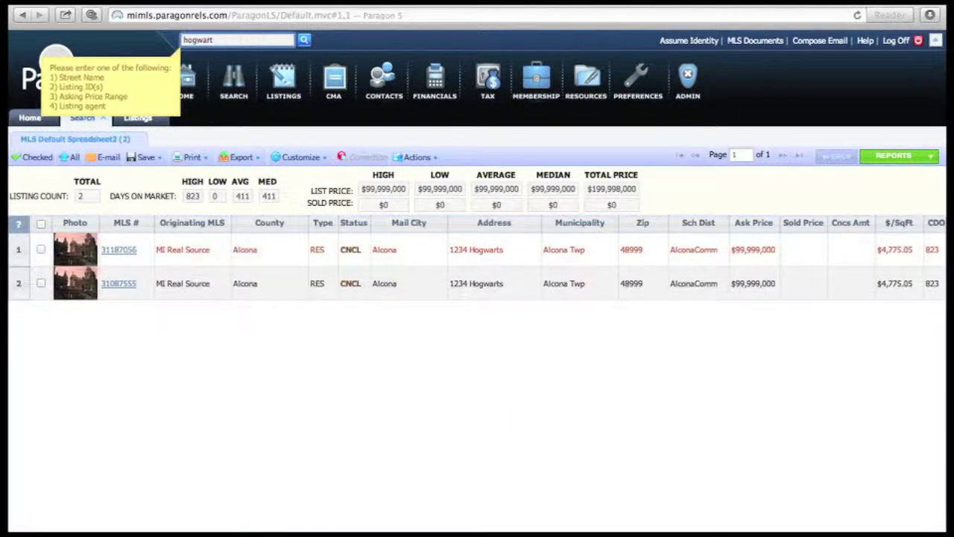
# Open the full report for the new listing 31187056 from the search results.
pyautogui.click(119, 252)
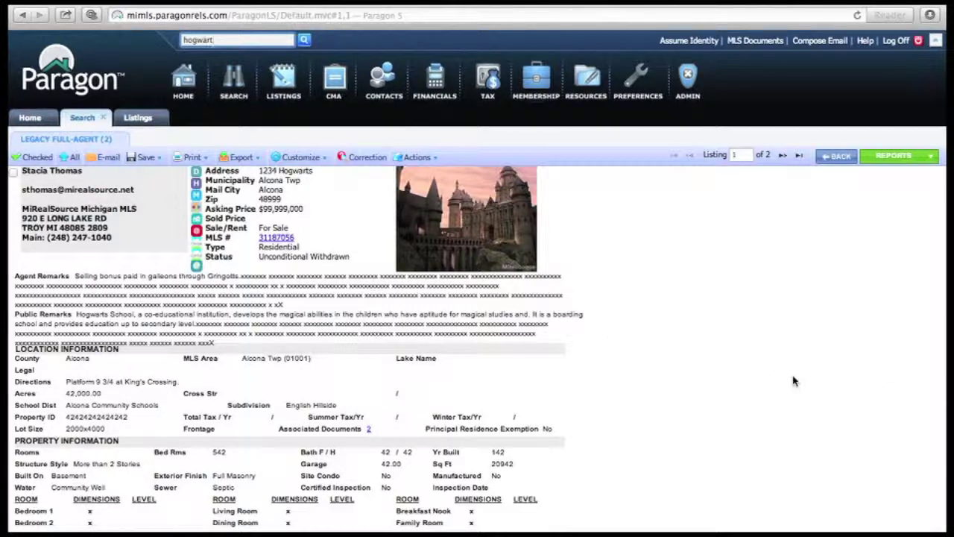
pyautogui.scroll(-2, 793, 381)
pyautogui.scroll(-3, 477, 348)
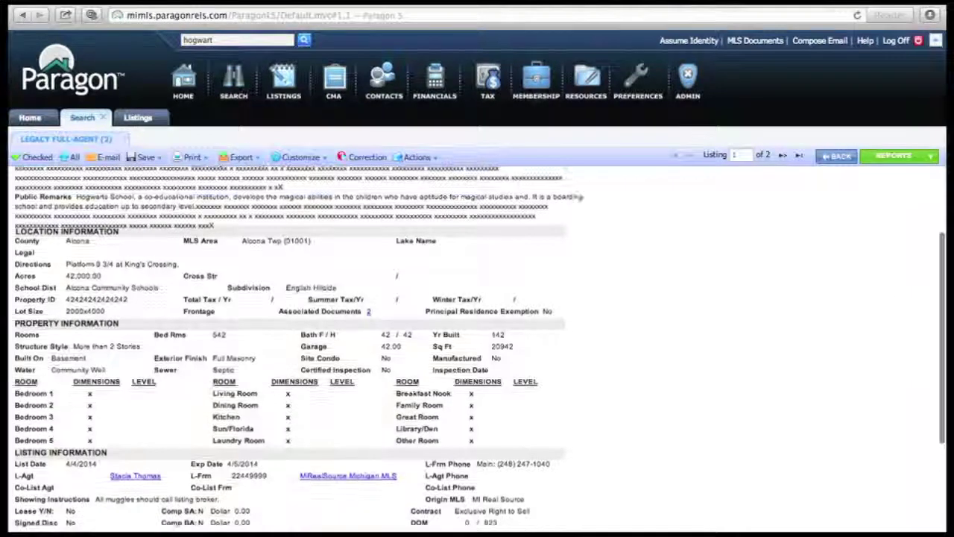